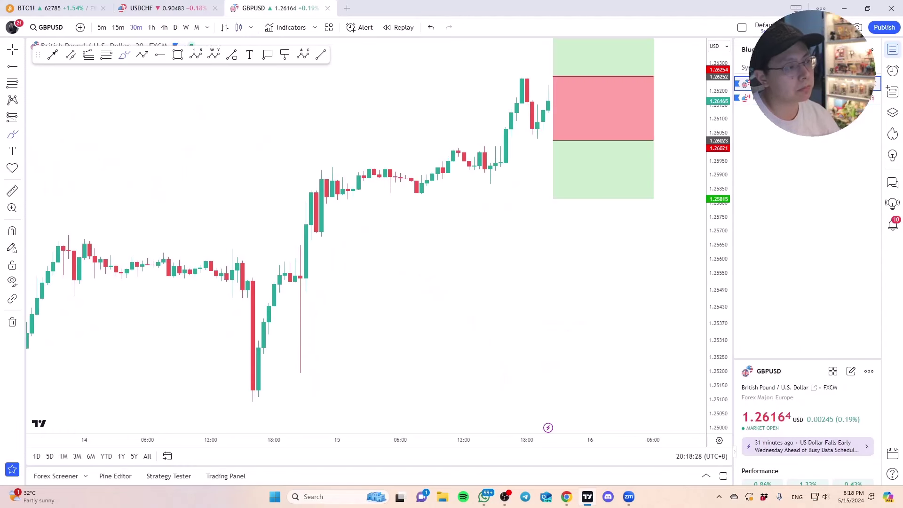
Check the MetaTrader 4 terminal, then return to the GBPUSD chart.
click(868, 9)
click(588, 496)
click(588, 498)
click(639, 497)
key(alt+Tab)
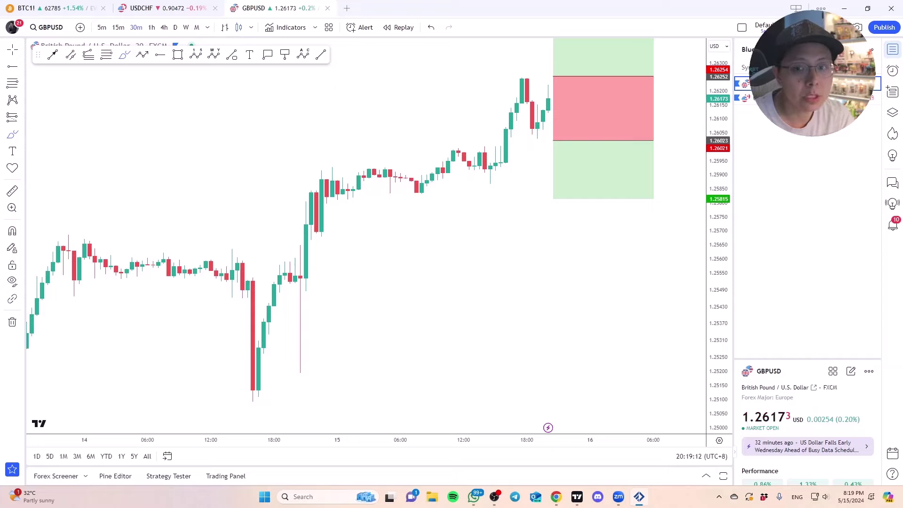
click(752, 97)
click(752, 84)
Delete the old short-position box from the GBPUSD chart.
click(585, 110)
click(431, 27)
click(626, 97)
key(Delete)
Measure the recent range with Price Range, then mark 1.26249 and 1.26030 with horizontal rays.
click(22, 117)
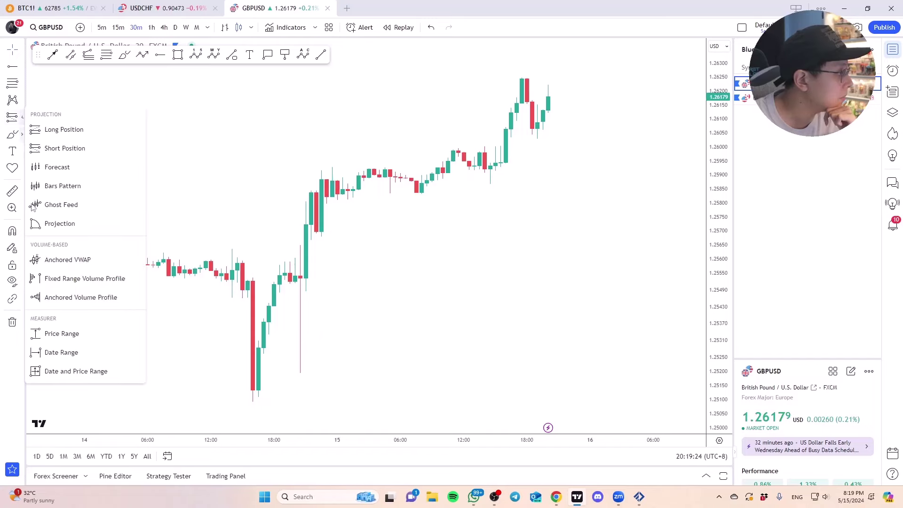
click(62, 334)
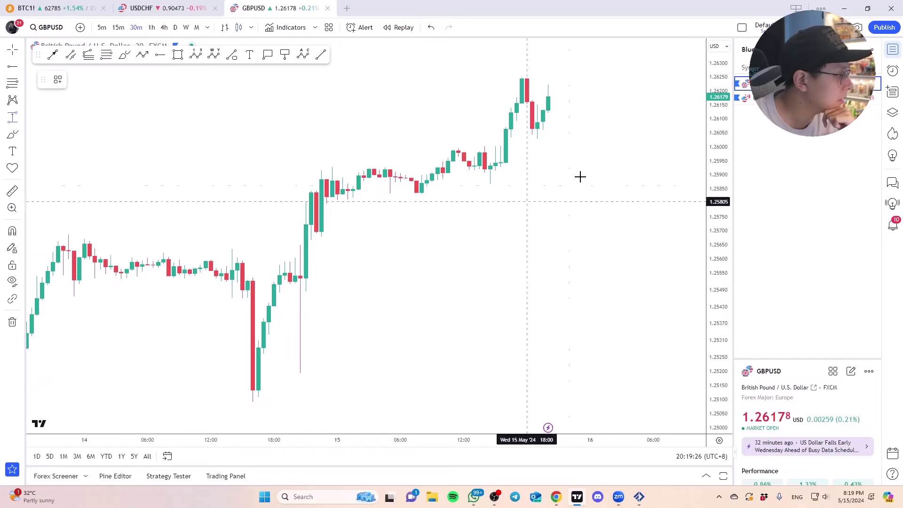
click(522, 139)
click(624, 77)
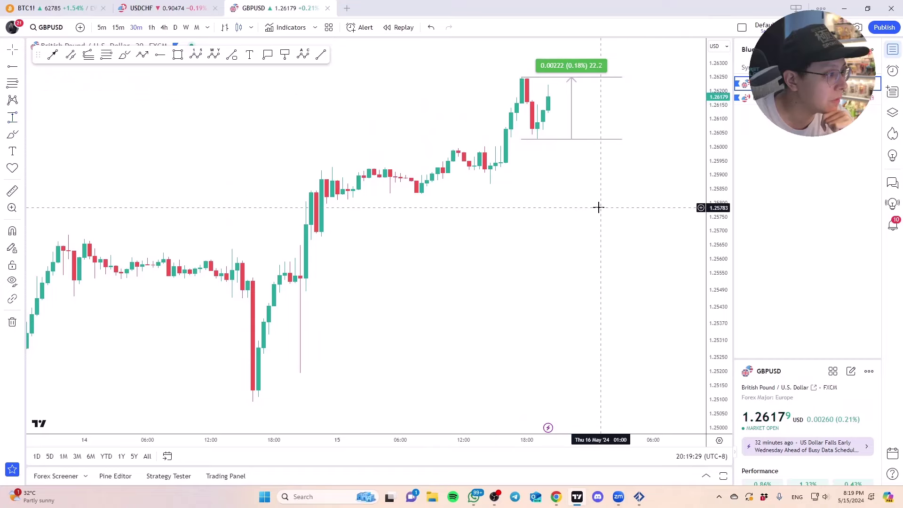
click(574, 140)
key(Delete)
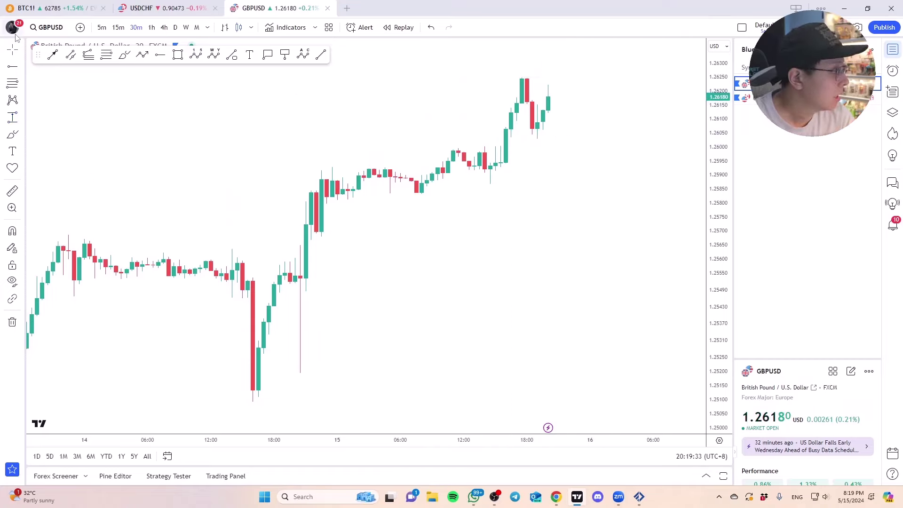
click(516, 77)
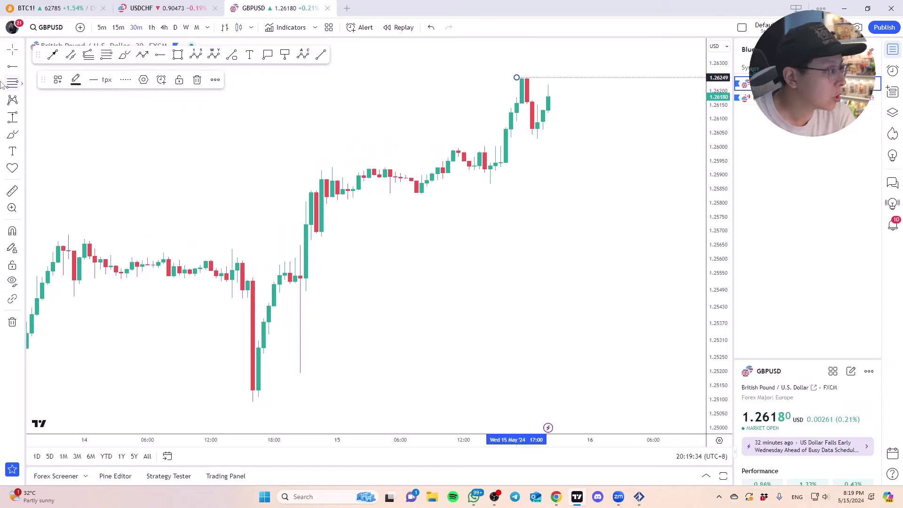
click(561, 163)
click(532, 138)
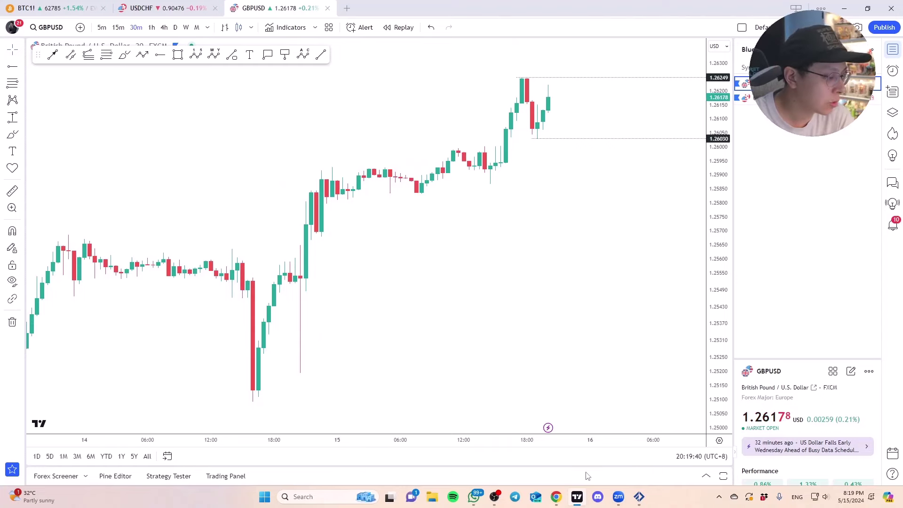
Open the BabyPips position size calculator in a new tab beside the Forex Factory calendar.
mouse_move(556, 496)
click(617, 467)
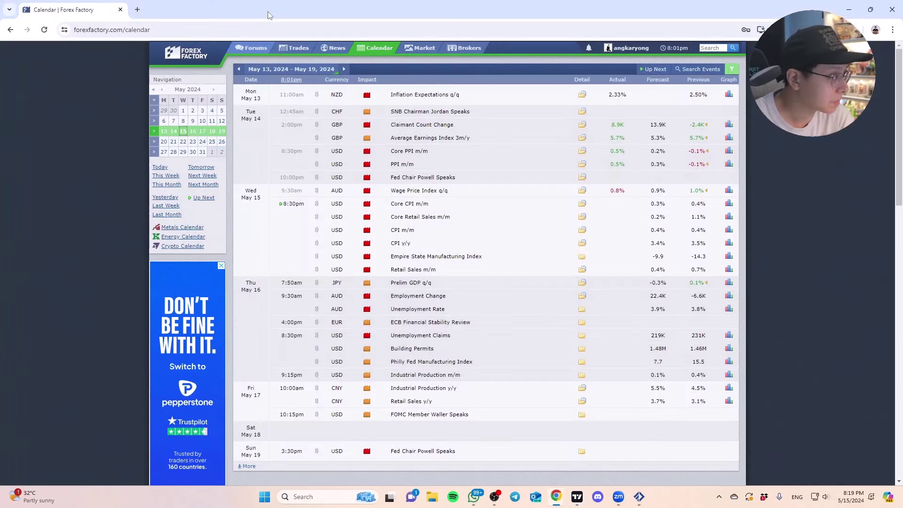
click(138, 10)
text(bab)
key(Return)
Enter 100,000 as the calculator's account balance.
scroll(280, 219, down, 5)
click(277, 218)
text(1000000)
key(BackSpace)
key(Tab)
Enter 0.5% risk and choose GBP/USD as the currency pair.
text(0.5)
click(160, 257)
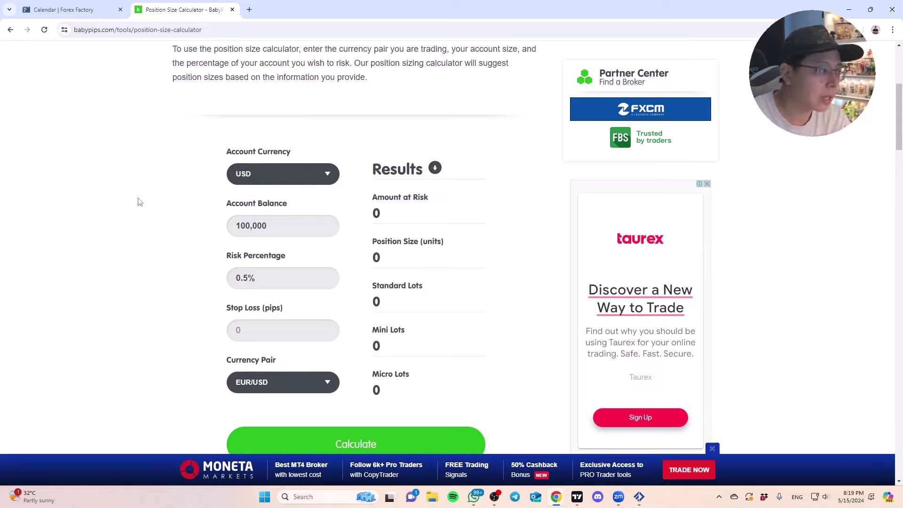
scroll(141, 201, down, 1)
click(255, 348)
click(262, 376)
Back on GBPUSD, place a long position near 1.26271 with its stop around 1.26106.
click(848, 12)
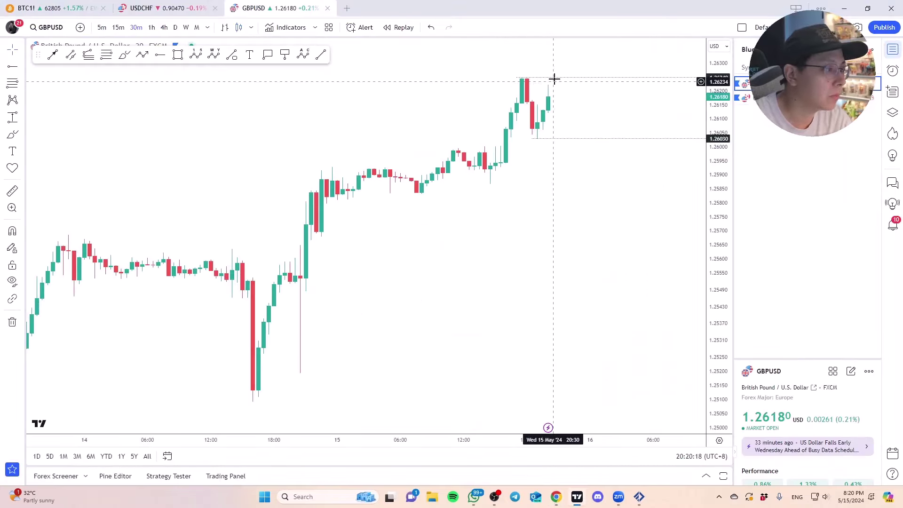
drag(253, 131, 228, 168)
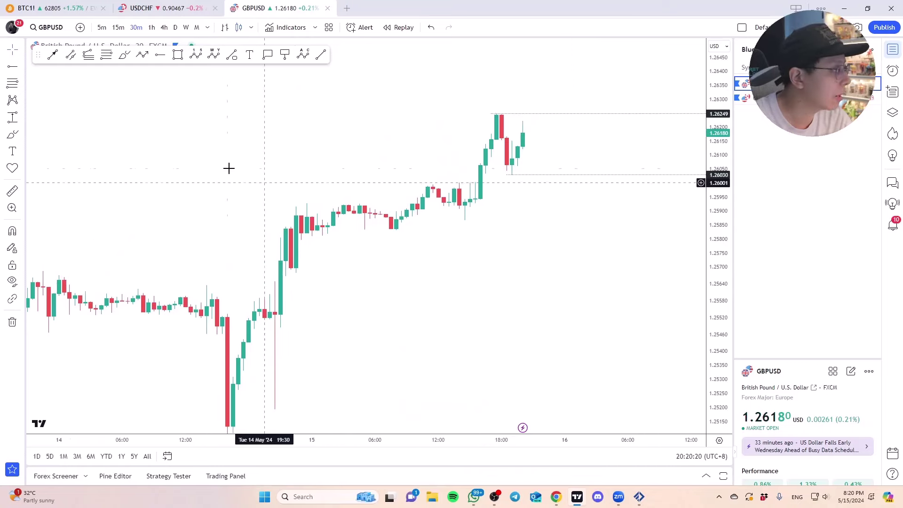
click(21, 120)
click(70, 332)
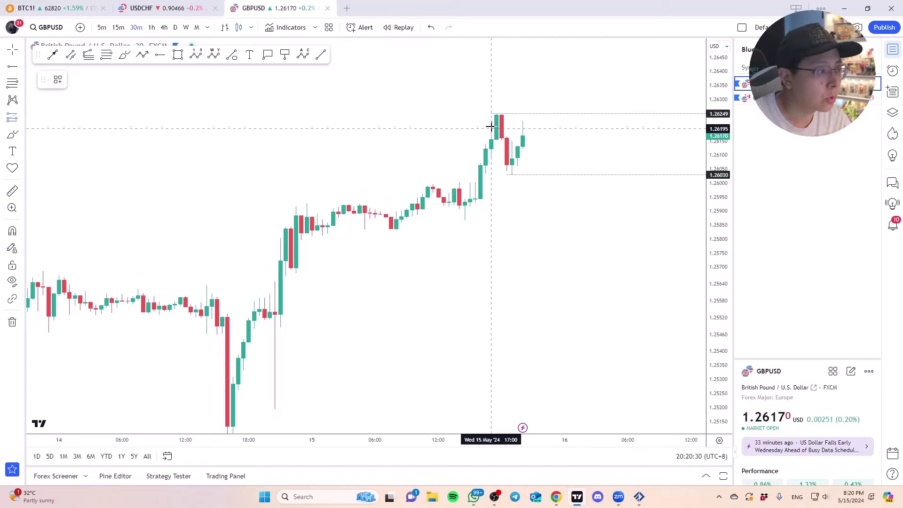
click(521, 107)
drag(523, 171, 517, 154)
Set the long position's entry to 1.26270 with 150-tick stop and profit.
double_click(527, 144)
click(449, 223)
key(BackSpace)
text(0)
key(Tab)
double_click(433, 337)
text(150)
click(486, 300)
double_click(438, 268)
text(150)
click(521, 402)
click(459, 145)
Add a short position at 1.26010 with 150-tick target and stop.
click(19, 118)
click(65, 147)
click(525, 182)
click(439, 223)
key(BackSpace)
text(1)
double_click(446, 270)
text(150)
click(450, 338)
double_click(451, 338)
text(150)
key(Return)
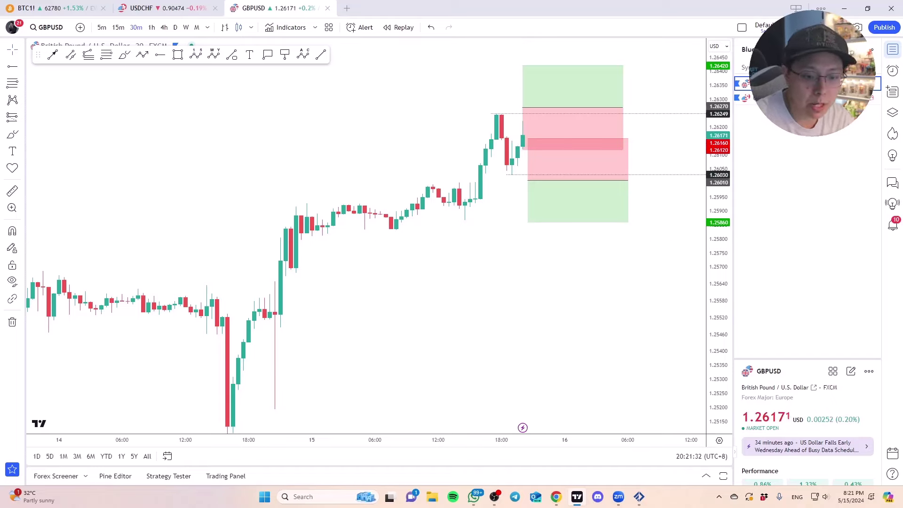
Place a 3.33-lot GBPUSD buy stop pending order with stop loss 1.2612.
key(F9)
text(3.33)
click(446, 195)
click(446, 207)
drag(451, 133, 288, 119)
click(287, 208)
click(288, 222)
click(289, 222)
text(1.26270)
click(274, 155)
text(1.26120)
click(375, 222)
Place a sell stop pending order at 1.26010 with stop loss 1.26160.
key(F9)
click(286, 181)
click(285, 190)
click(282, 205)
click(277, 233)
text(10)
click(280, 155)
text(1.2616)
click(393, 222)
key(alt+b)
Sketch a freehand price path across the GBPUSD position boxes, then undo it twice.
mouse_move(528, 140)
mouse_down()
mouse_move(544, 92)
mouse_move(567, 202)
mouse_move(586, 175)
mouse_up()
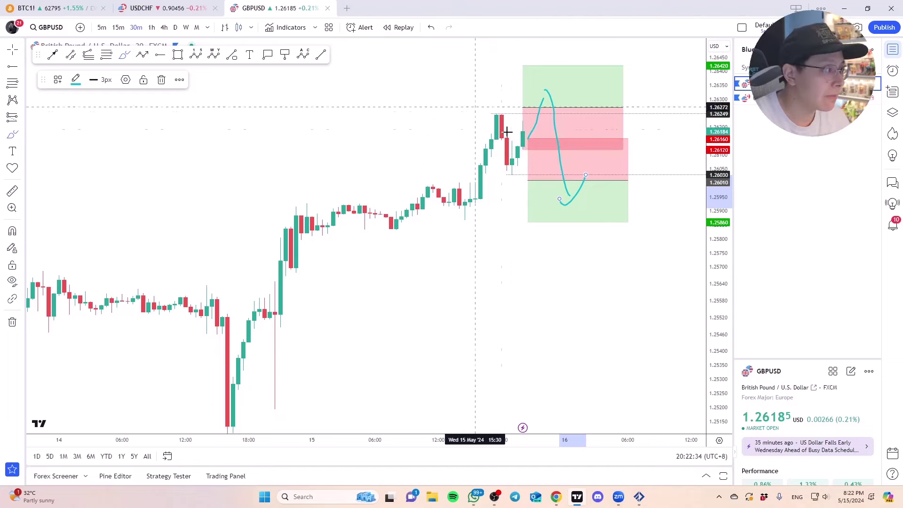
click(432, 28)
click(432, 28)
click(800, 98)
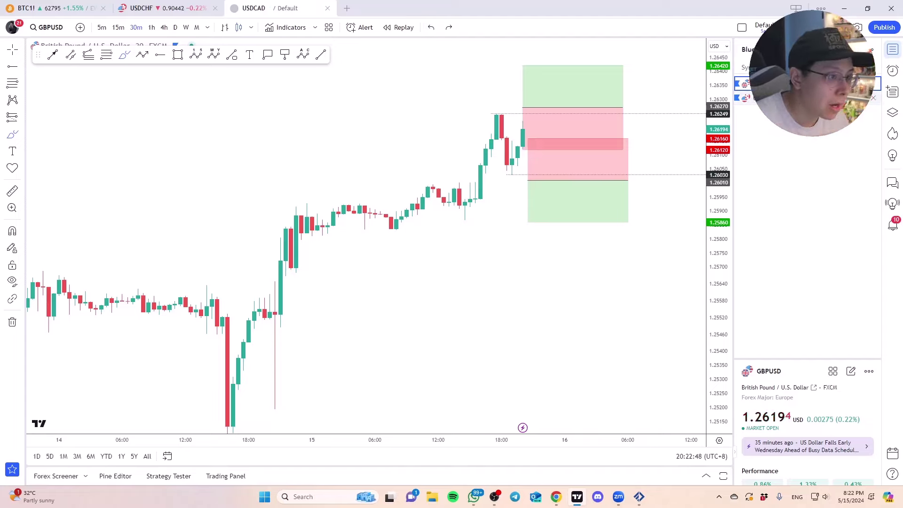
click(762, 84)
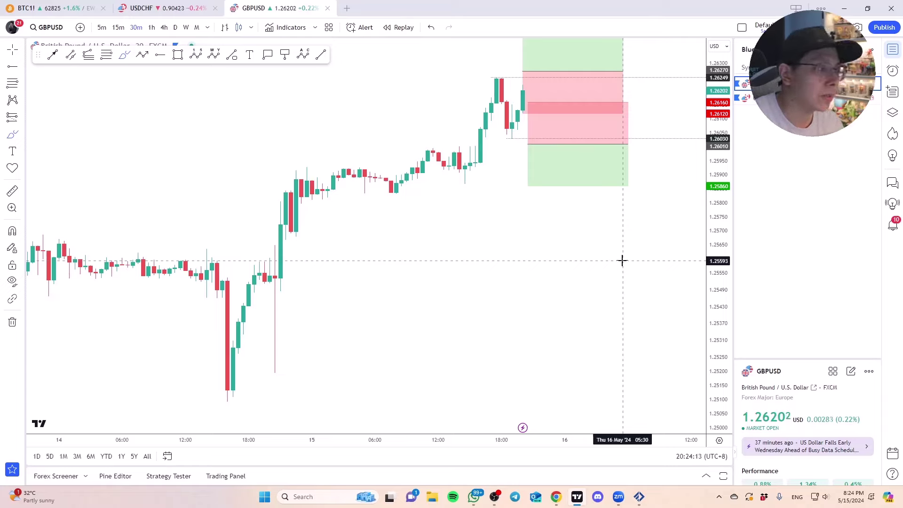
Switch to USDCAD, measure the latest candles' price range, then remove the measurement.
click(809, 98)
drag(495, 402, 581, 337)
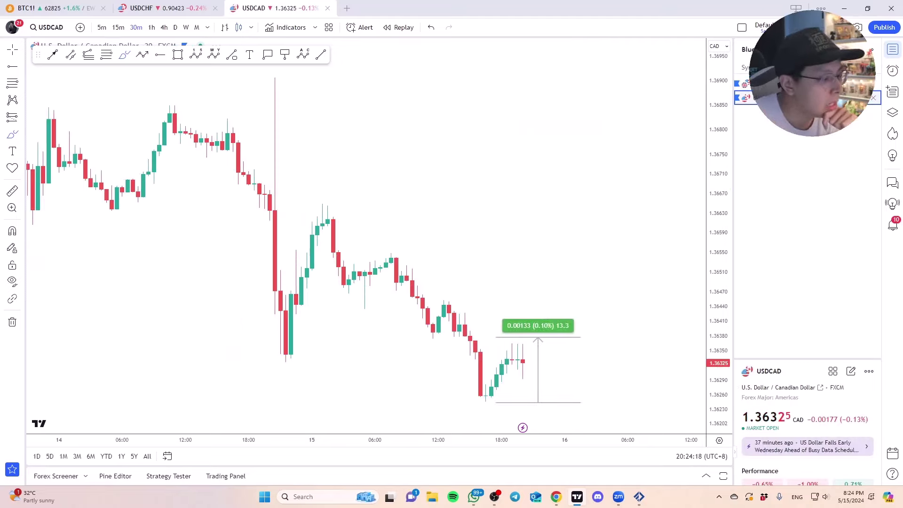
key(Up)
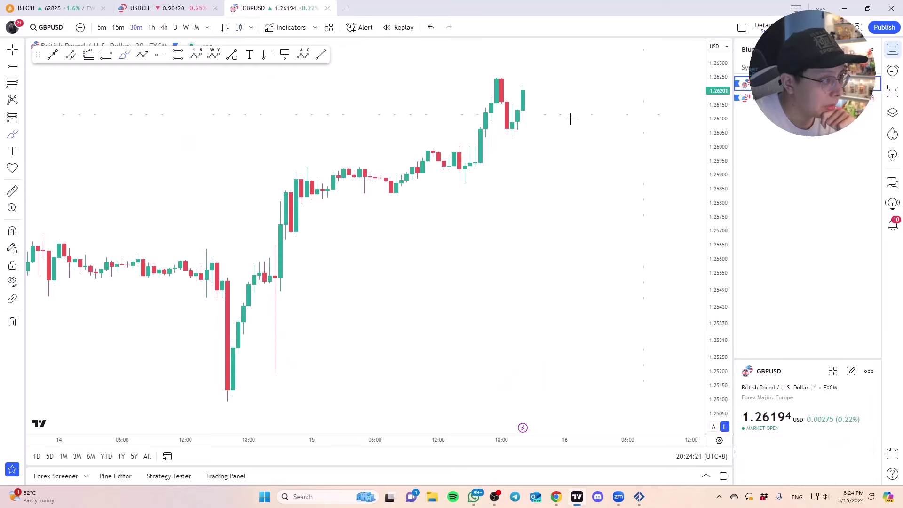
click(433, 94)
key(Down)
shift+click(539, 402)
click(431, 27)
click(538, 337)
drag(386, 184, 408, 179)
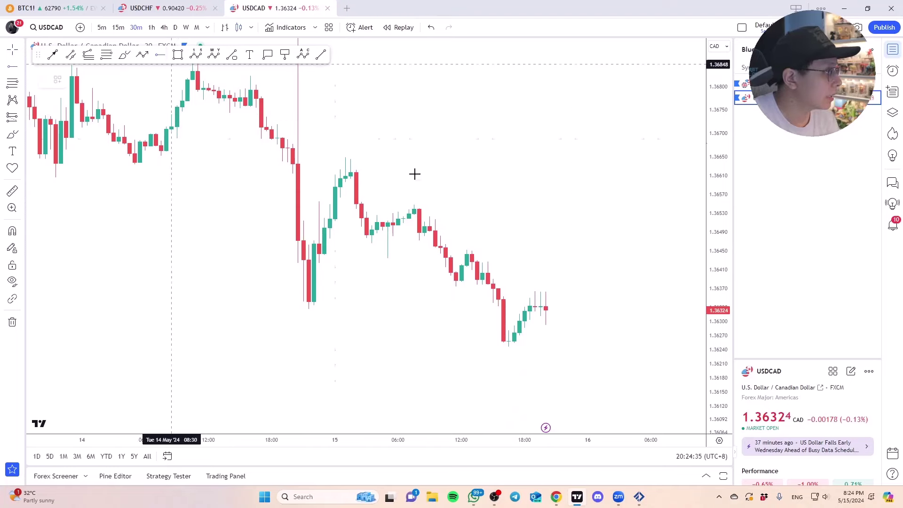
Mark the USDCAD recent high and the 1.36246 low with horizontal levels.
click(524, 291)
click(164, 55)
click(499, 346)
click(21, 123)
click(56, 127)
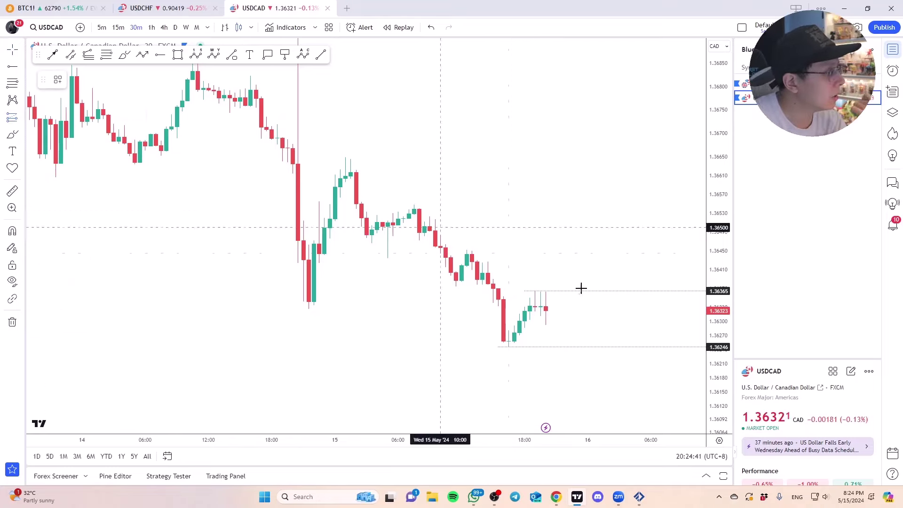
Place a USDCAD long position at 1.36390 with 150-tick target and stop.
click(535, 279)
double_click(541, 309)
drag(434, 225, 469, 224)
text(9)
click(483, 240)
drag(481, 103, 369, 92)
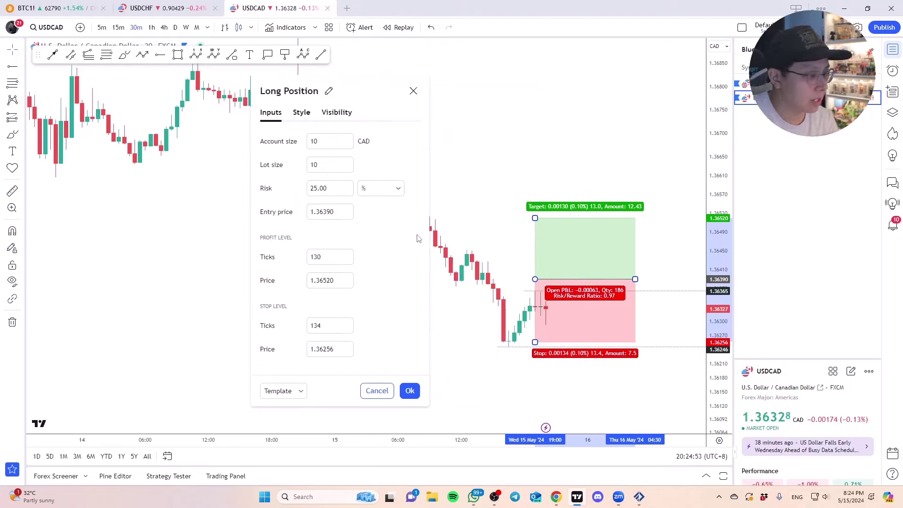
key(BackSpace)
key(BackSpace)
double_click(337, 322)
text(150)
click(409, 391)
scroll(384, 151, right, 2)
Add a short position at 1.36220 with 150-tick target and stop.
click(20, 117)
click(66, 147)
click(523, 345)
double_click(523, 345)
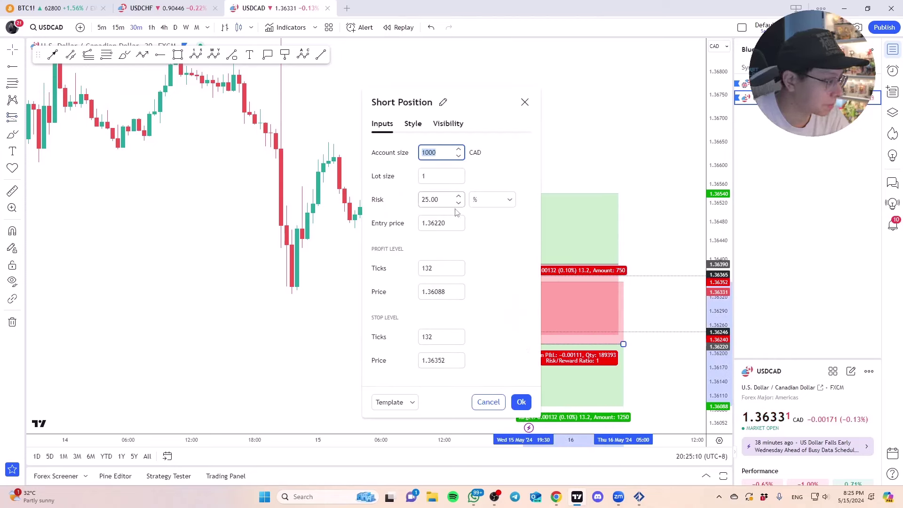
click(437, 268)
text(150)
double_click(431, 337)
text(150)
click(521, 403)
click(224, 293)
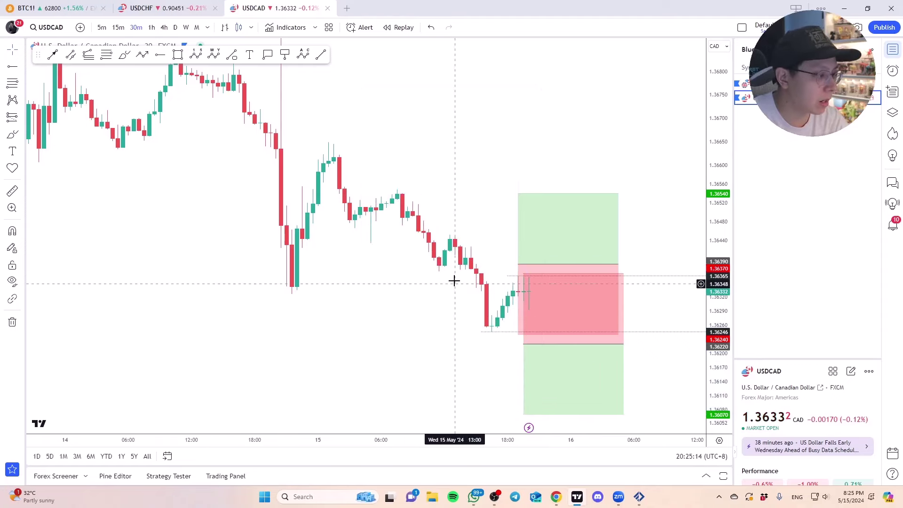
Switch to GBPUSD, flip to USDCAD and back, confirming the position boxes remain.
click(752, 84)
drag(416, 124, 415, 135)
key(Down)
key(Up)
mouse_move(555, 501)
click(606, 447)
click(63, 8)
click(45, 30)
click(577, 497)
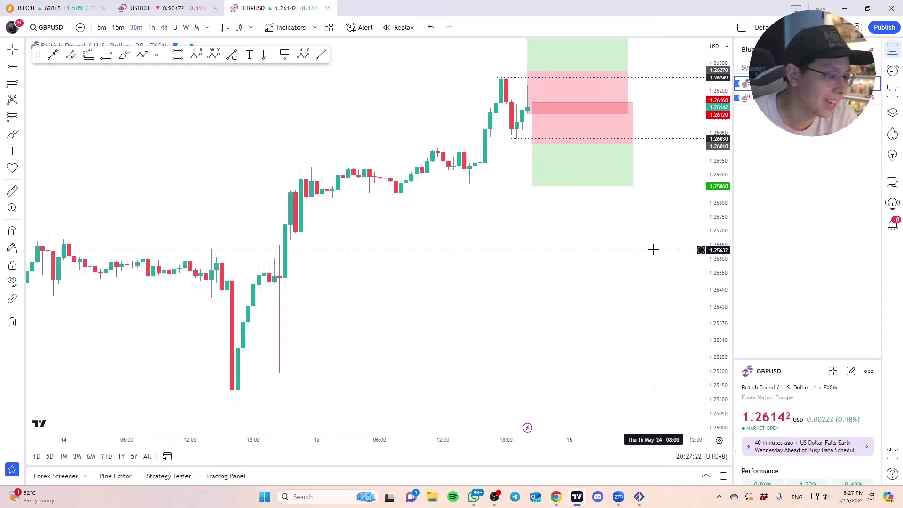
Check the Forex Factory US CPI results (Core CPI m/m 0.3%) beside the GBPUSD chart, briefly viewing USDCAD.
mouse_move(556, 497)
click(604, 451)
drag(266, 175, 273, 9)
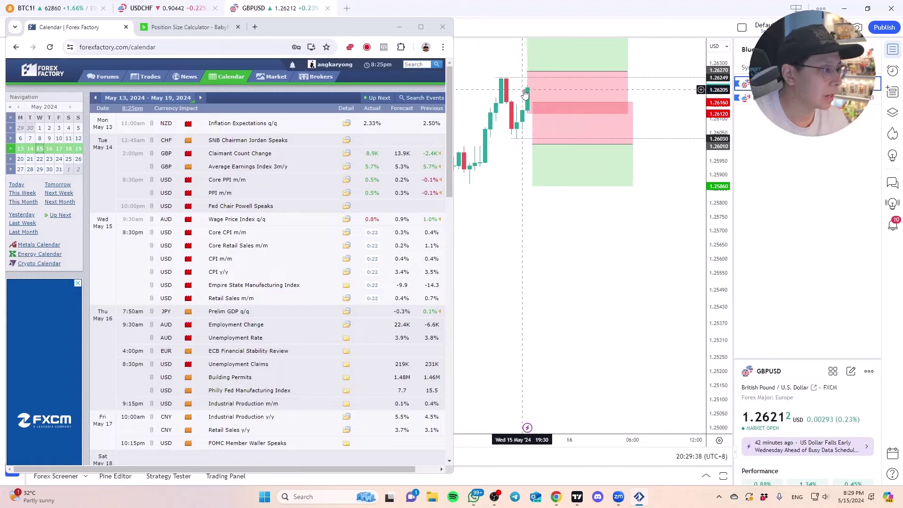
click(511, 128)
key(Down)
key(Up)
mouse_move(557, 497)
click(617, 443)
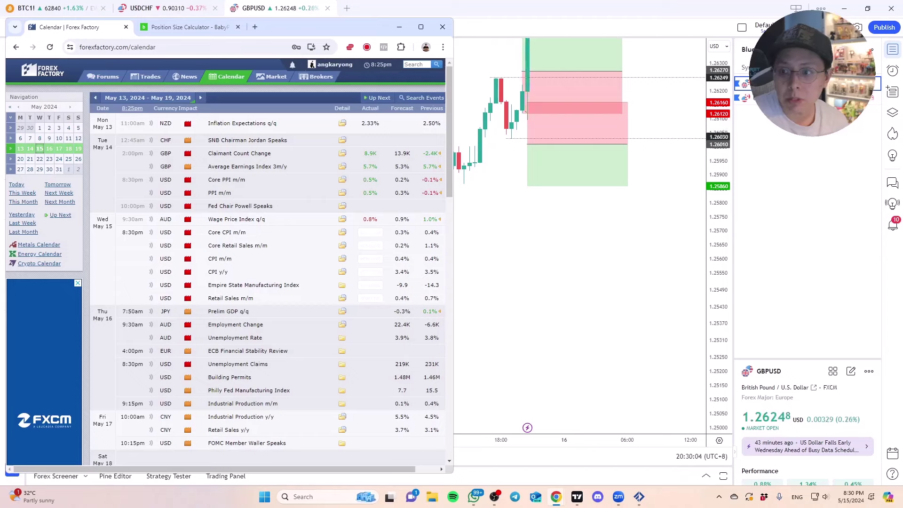
click(732, 182)
Maximize MetaTrader 4 and select the closed 3.33-lot GBPUSD buy in Account History.
key(alt+Tab)
drag(211, 19, 241, 4)
click(416, 391)
Minimize the MetaTrader 4 terminal so the TradingView GBPUSD chart shows.
click(848, 6)
click(640, 498)
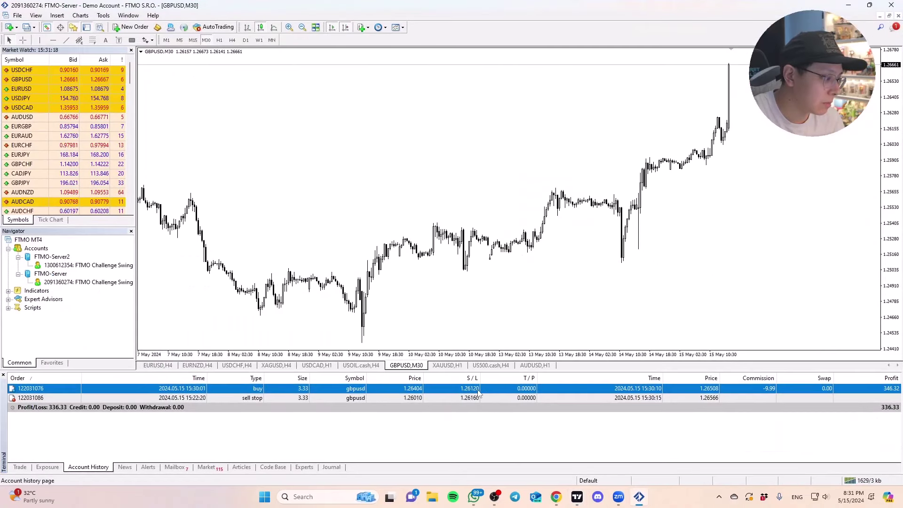